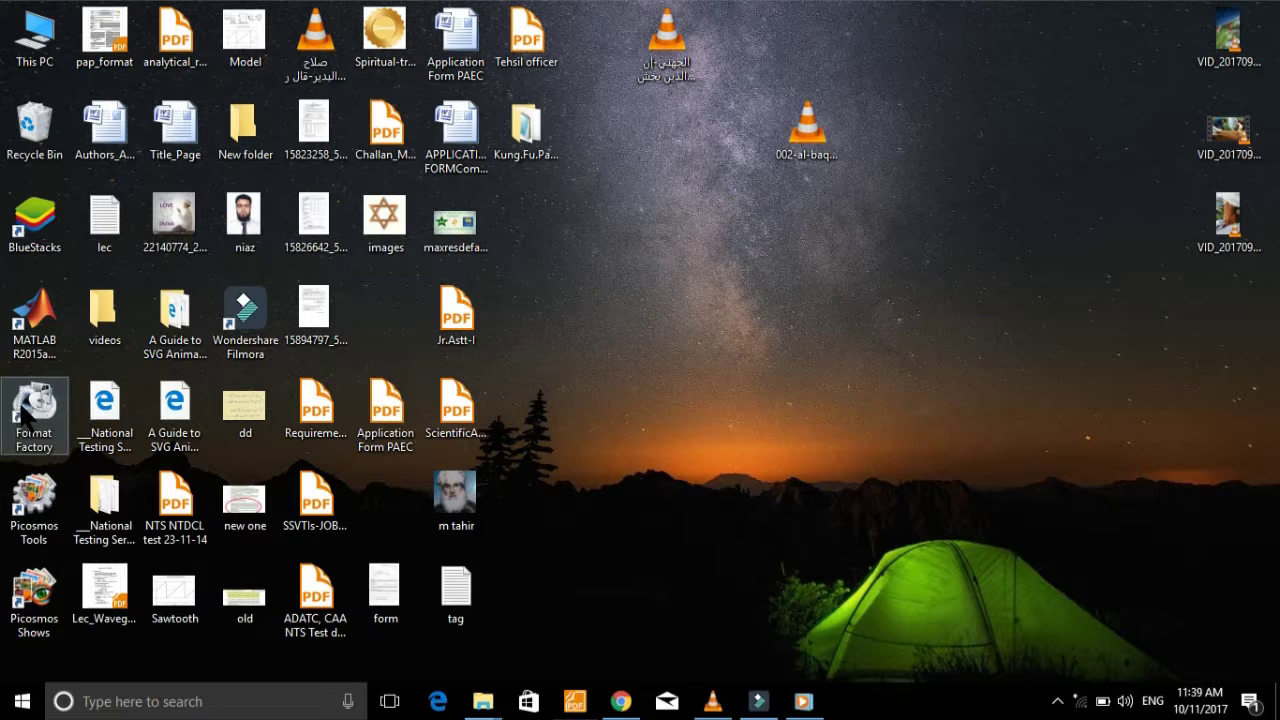
Launch Format Factory from its desktop icon.
{"action": "double_click", "coordinate": [32, 408]}
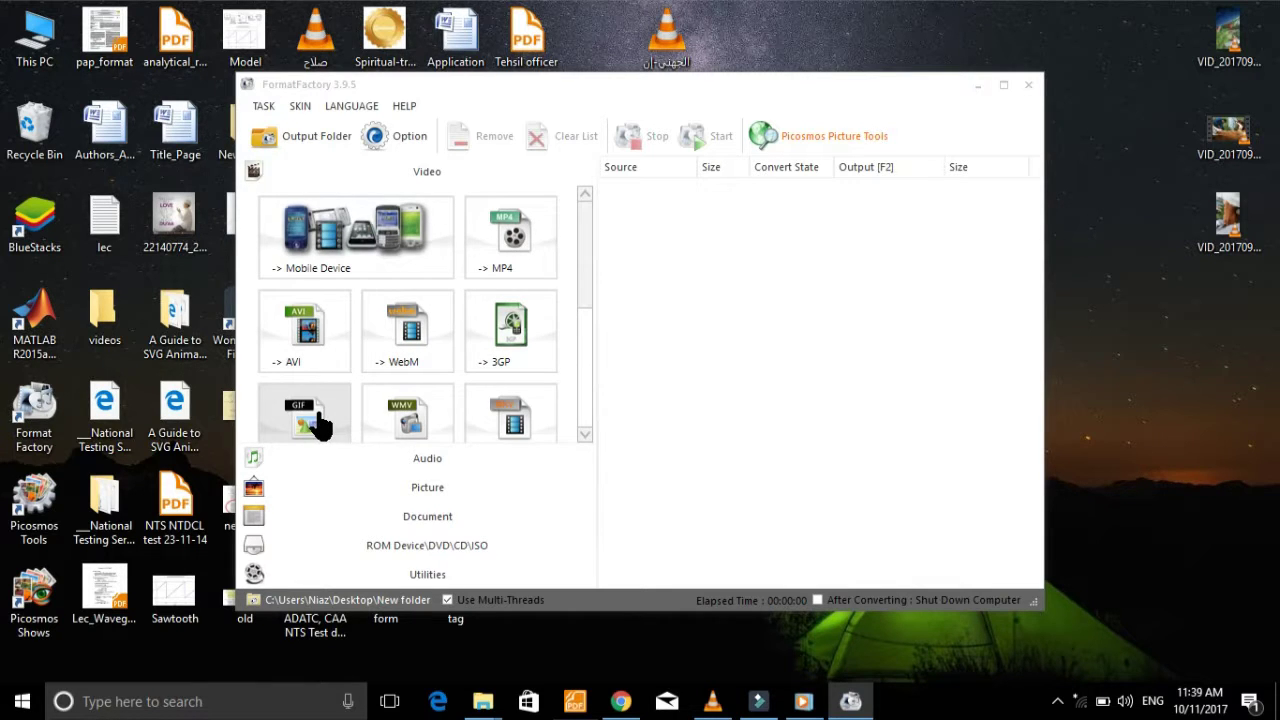
Add the Kung Fu Panda recording from the Videos folder as a new MP4 conversion.
{"action": "left_click", "coordinate": [515, 258]}
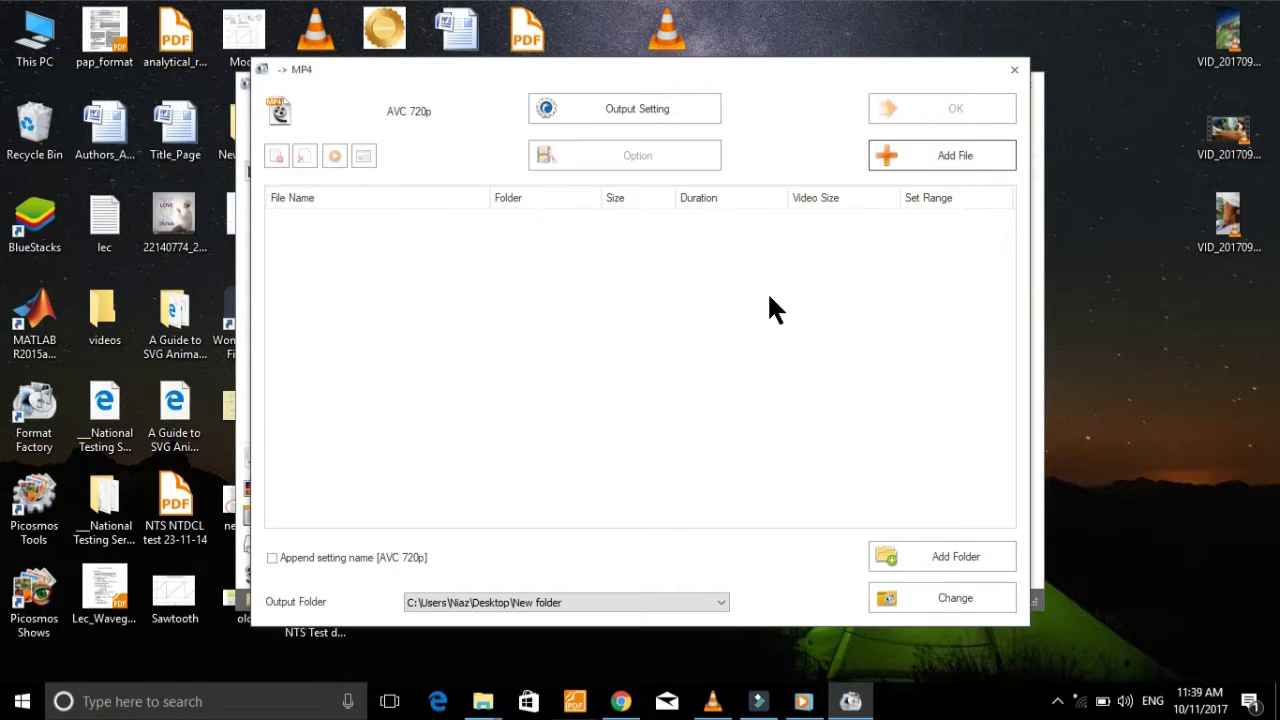
{"action": "left_click", "coordinate": [957, 154]}
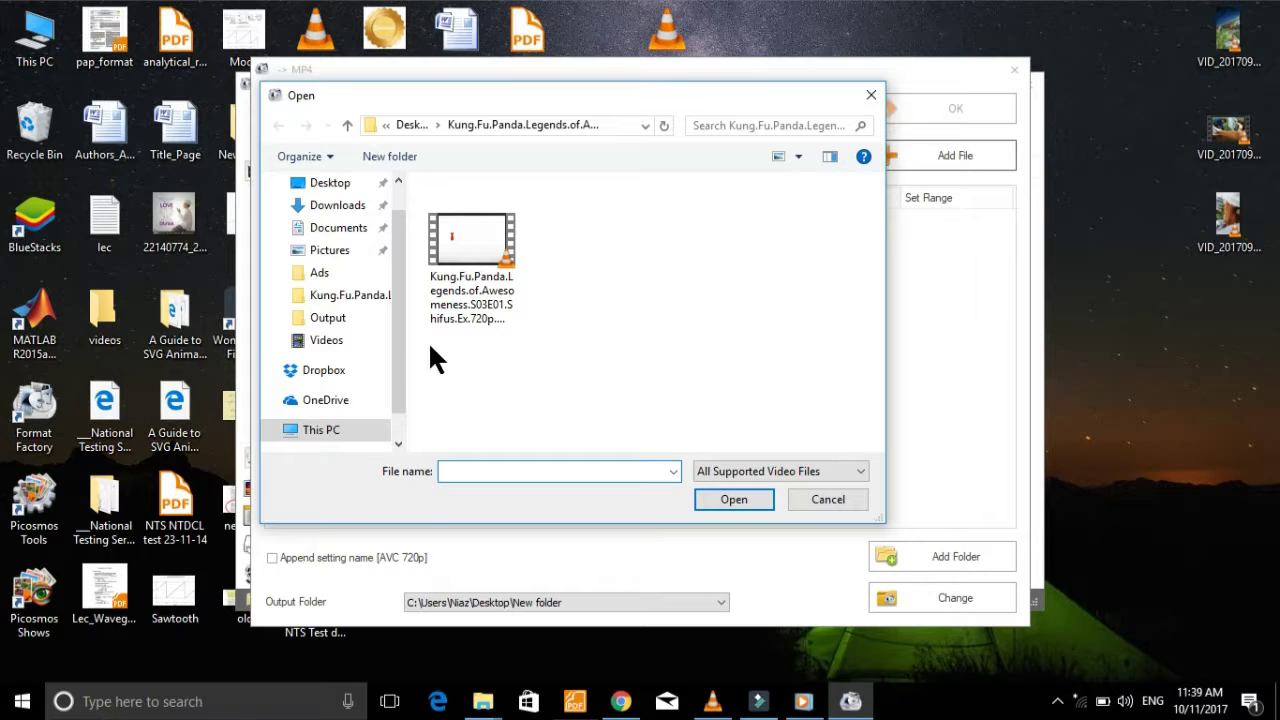
{"action": "left_click", "coordinate": [328, 340]}
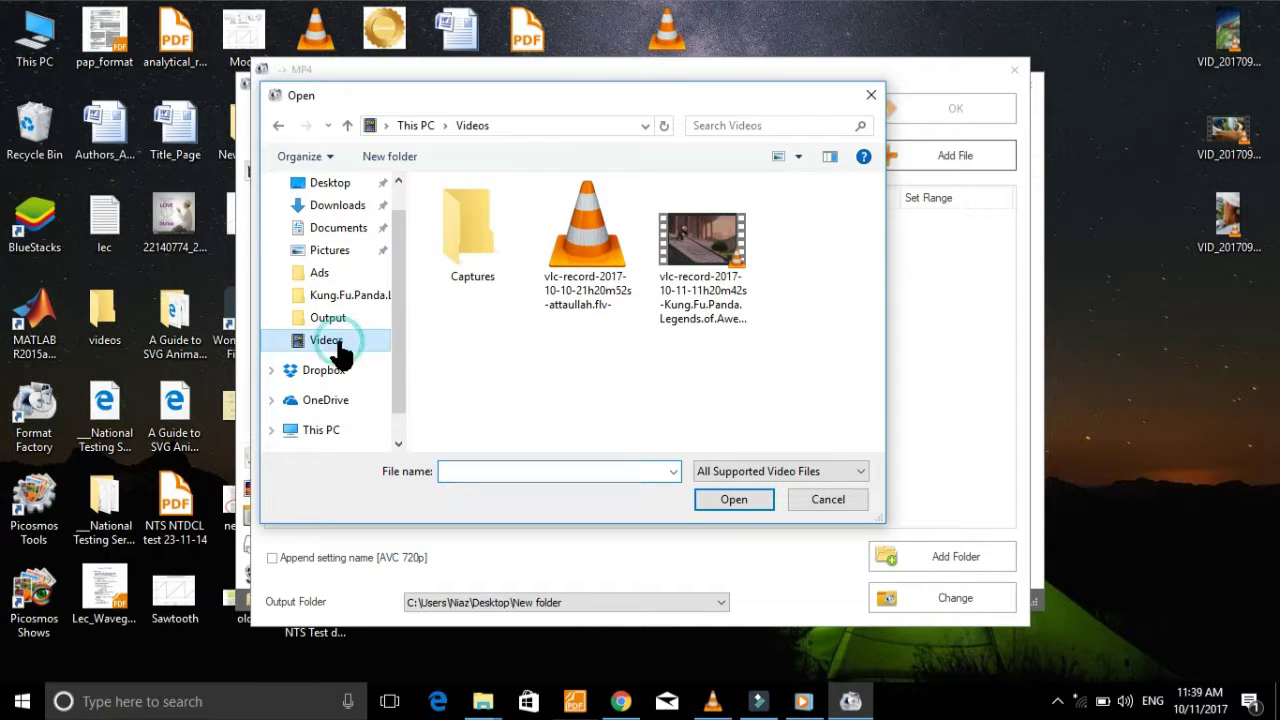
{"action": "left_click", "coordinate": [680, 280]}
{"action": "left_click", "coordinate": [728, 498]}
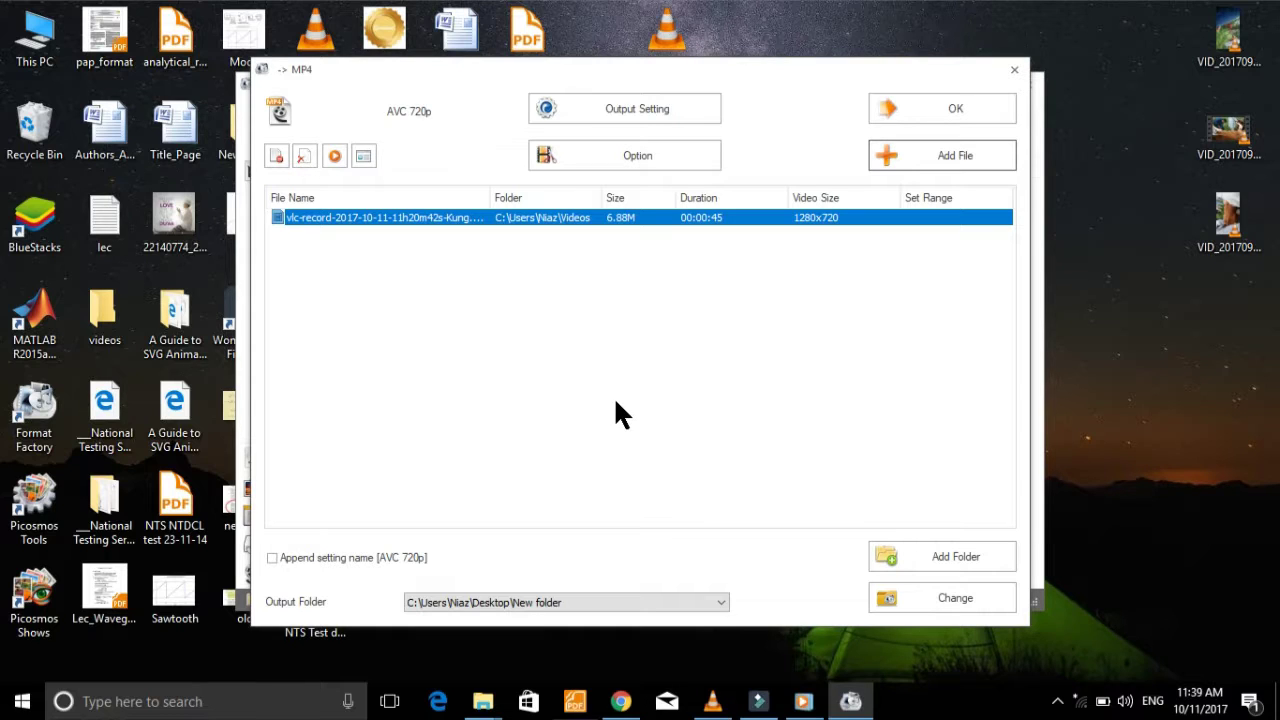
In Output Setting, attach the .srt from Desktop > Kung.Fu.Panda as Additional Subtitle.
{"action": "left_click", "coordinate": [651, 114]}
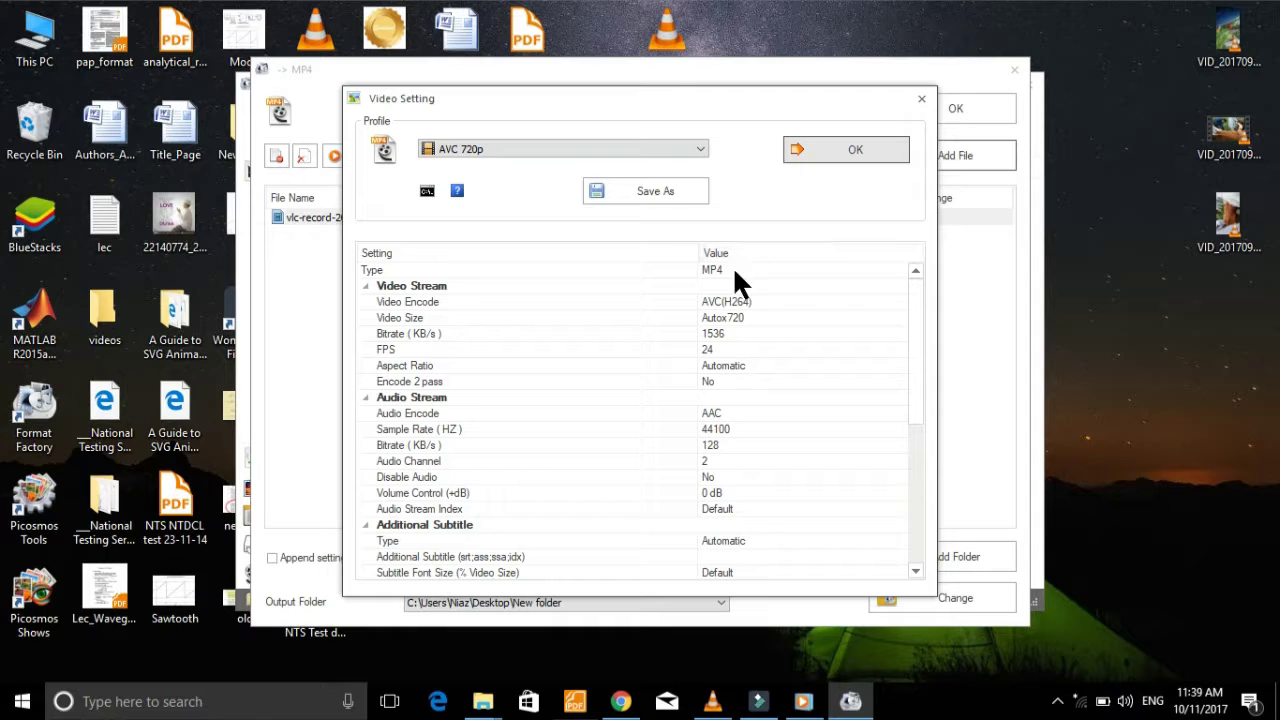
{"action": "left_click_drag", "start_coordinate": [914, 320], "coordinate": [915, 405]}
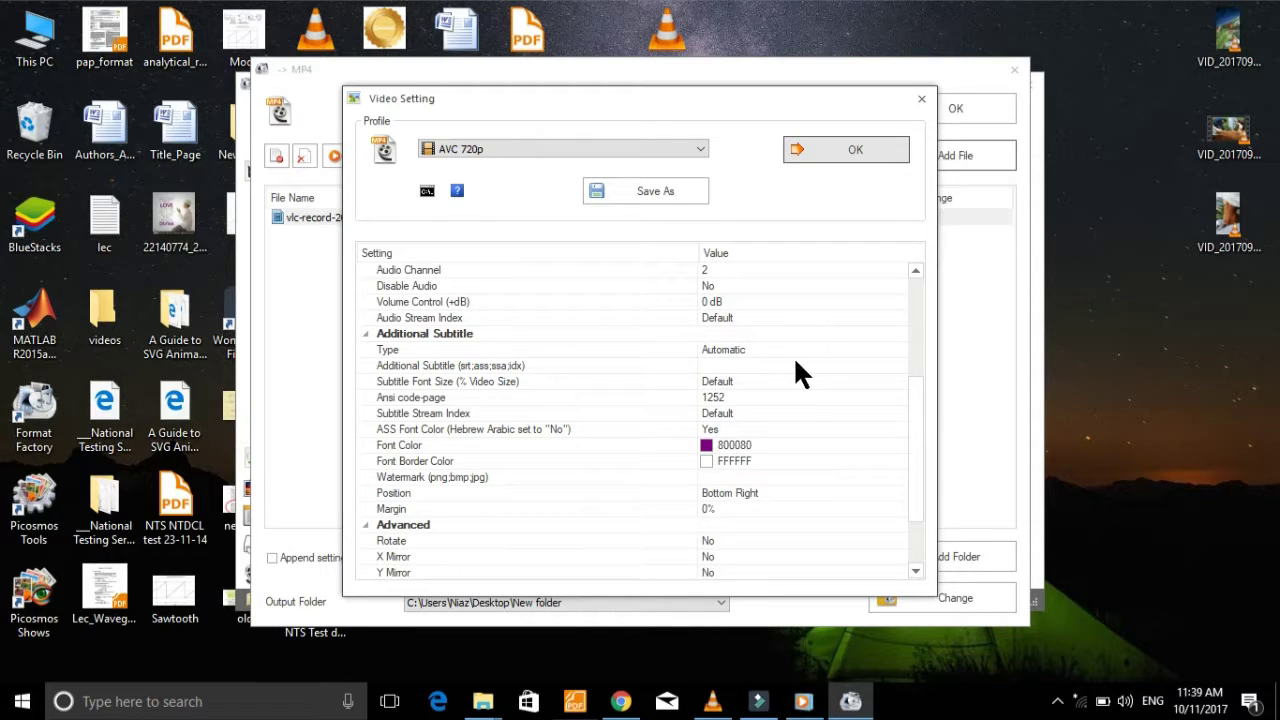
{"action": "left_click", "coordinate": [835, 365]}
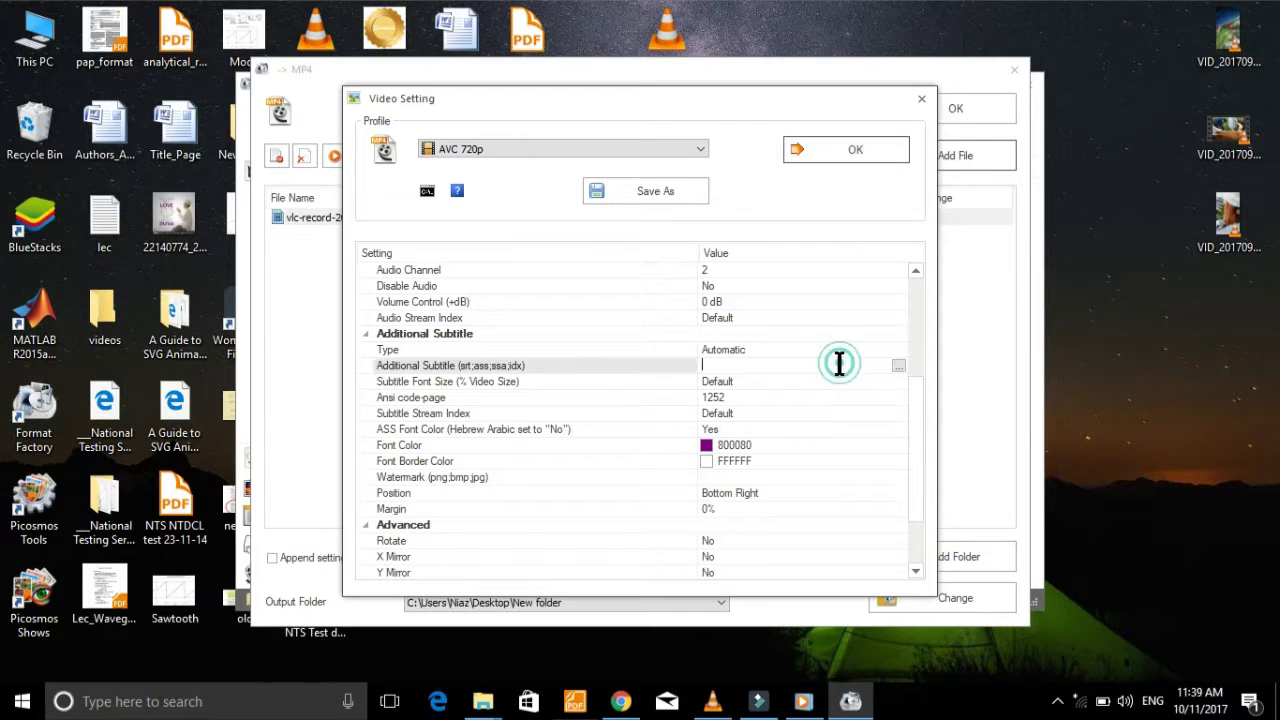
{"action": "left_click", "coordinate": [898, 366]}
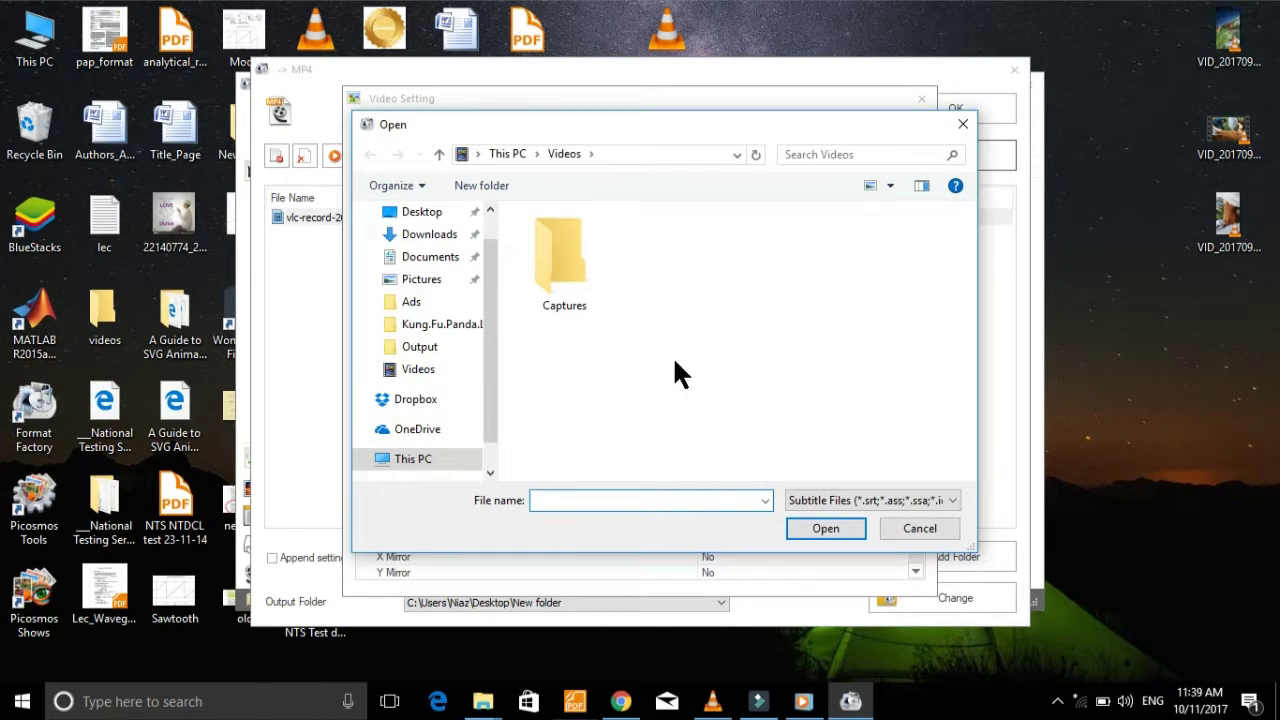
{"action": "left_click", "coordinate": [420, 216]}
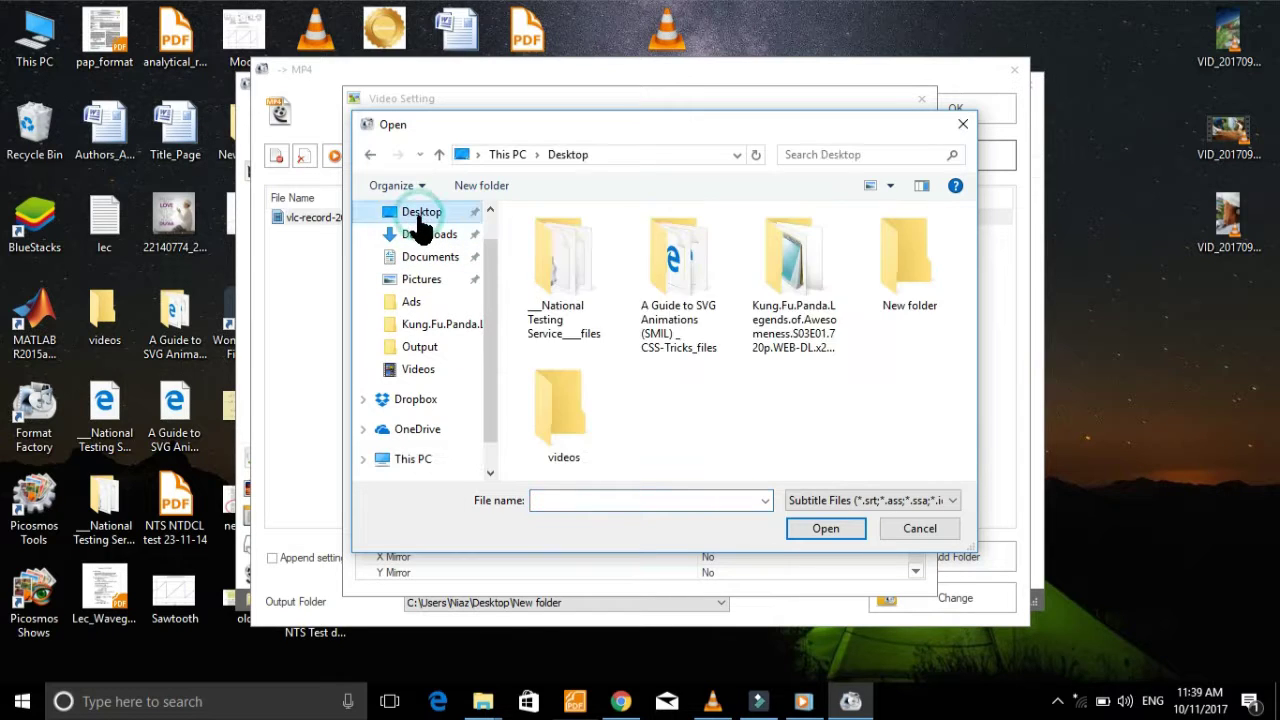
{"action": "left_click", "coordinate": [807, 280]}
{"action": "double_click", "coordinate": [805, 275]}
{"action": "left_click", "coordinate": [556, 266]}
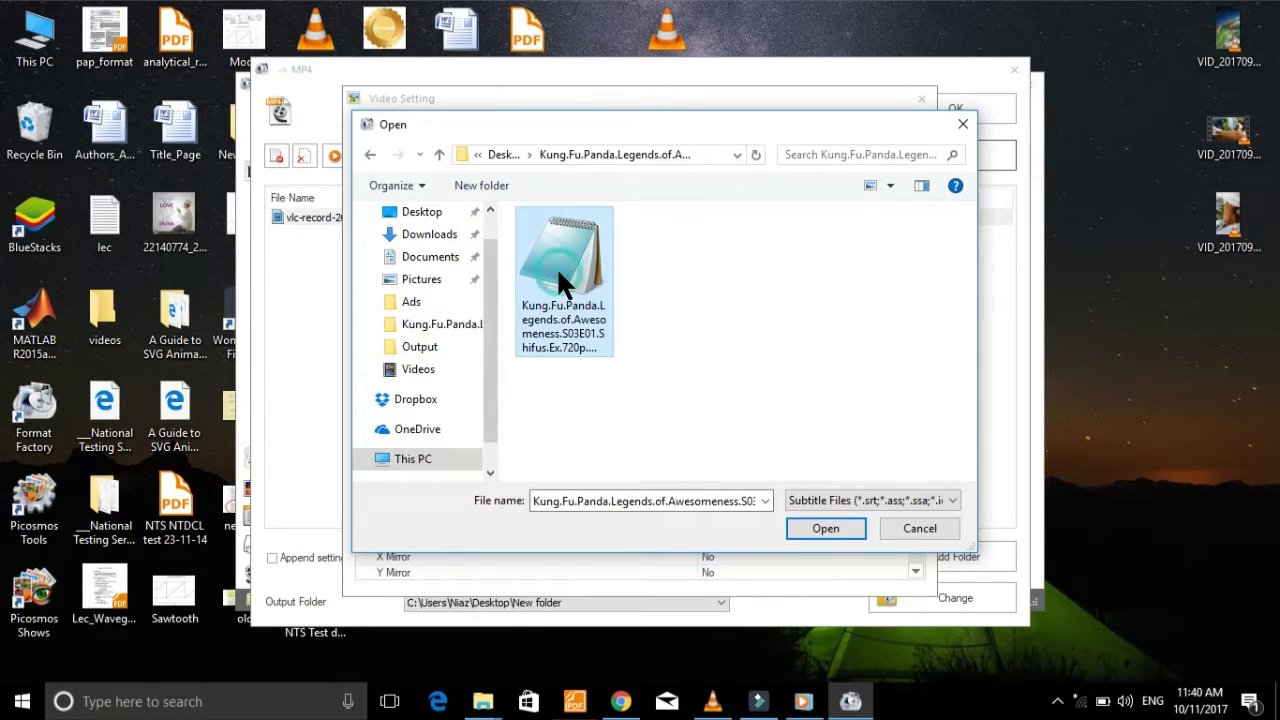
{"action": "left_click", "coordinate": [812, 528]}
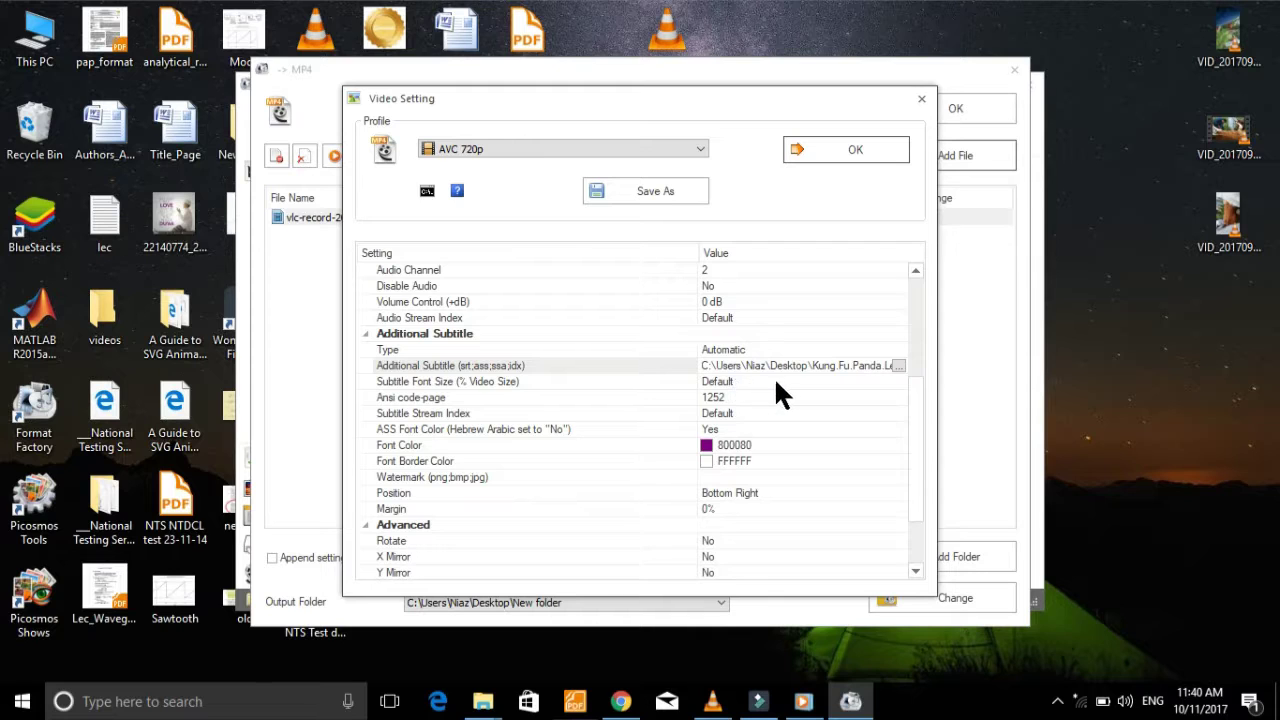
Set Subtitle Font Size to 5 percent of the video size.
{"action": "left_click", "coordinate": [874, 381]}
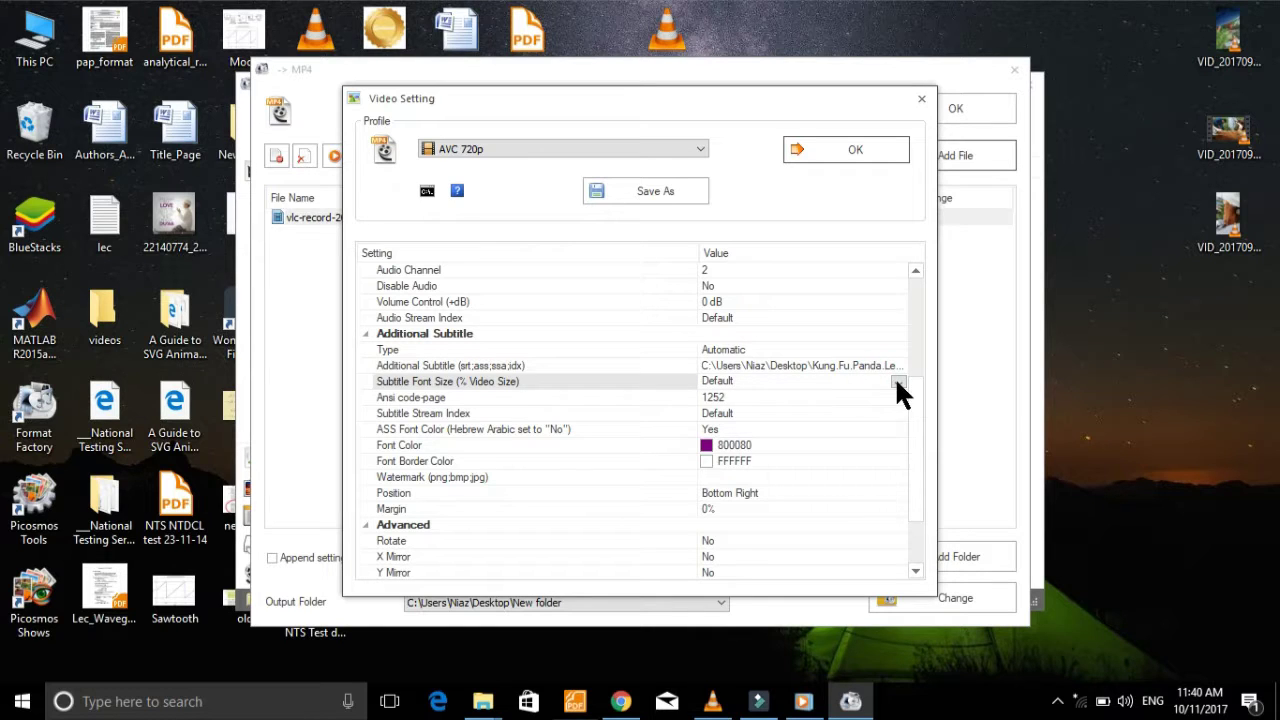
{"action": "left_click", "coordinate": [897, 383]}
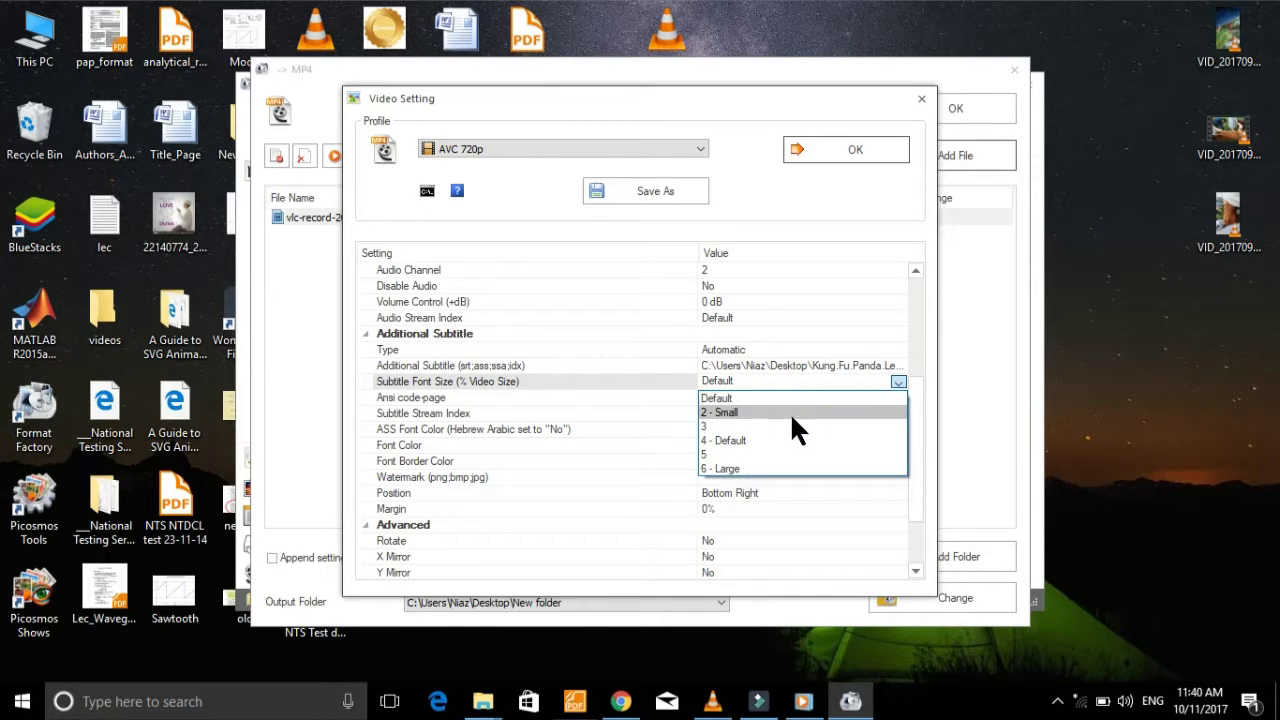
{"action": "left_click", "coordinate": [755, 454]}
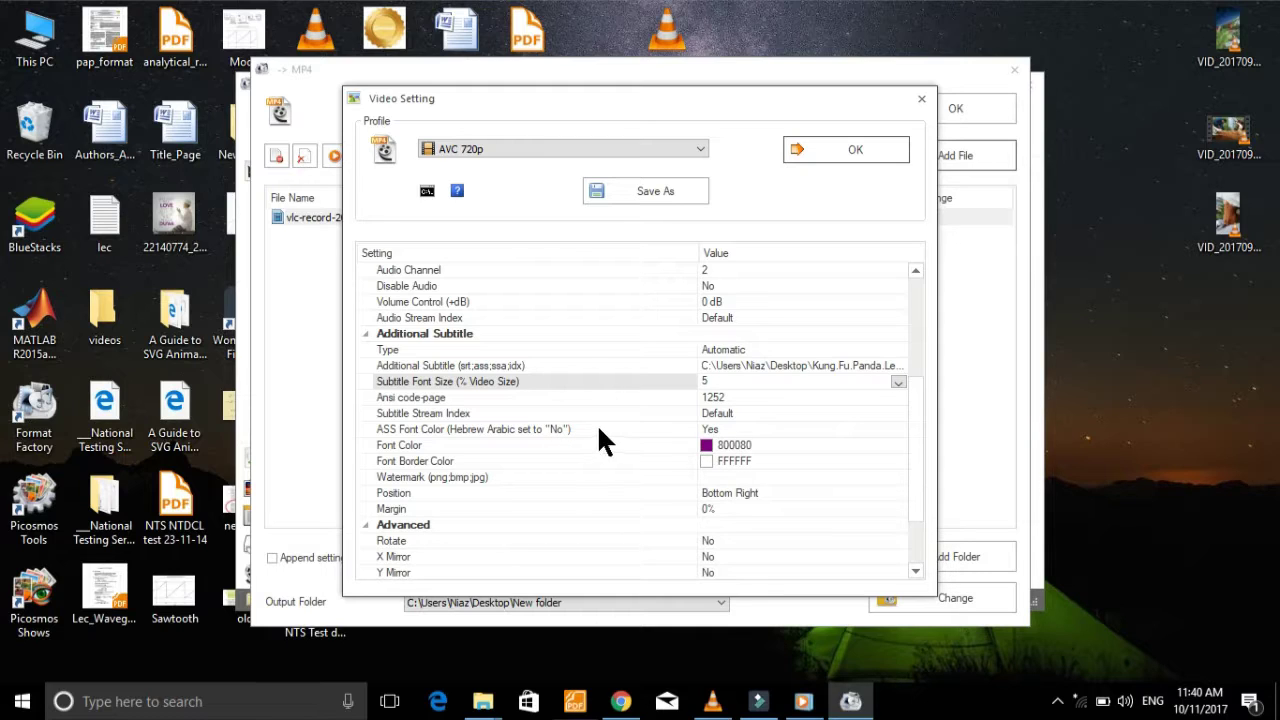
Set the subtitle Font Color to dark green (006400).
{"action": "left_click", "coordinate": [800, 446]}
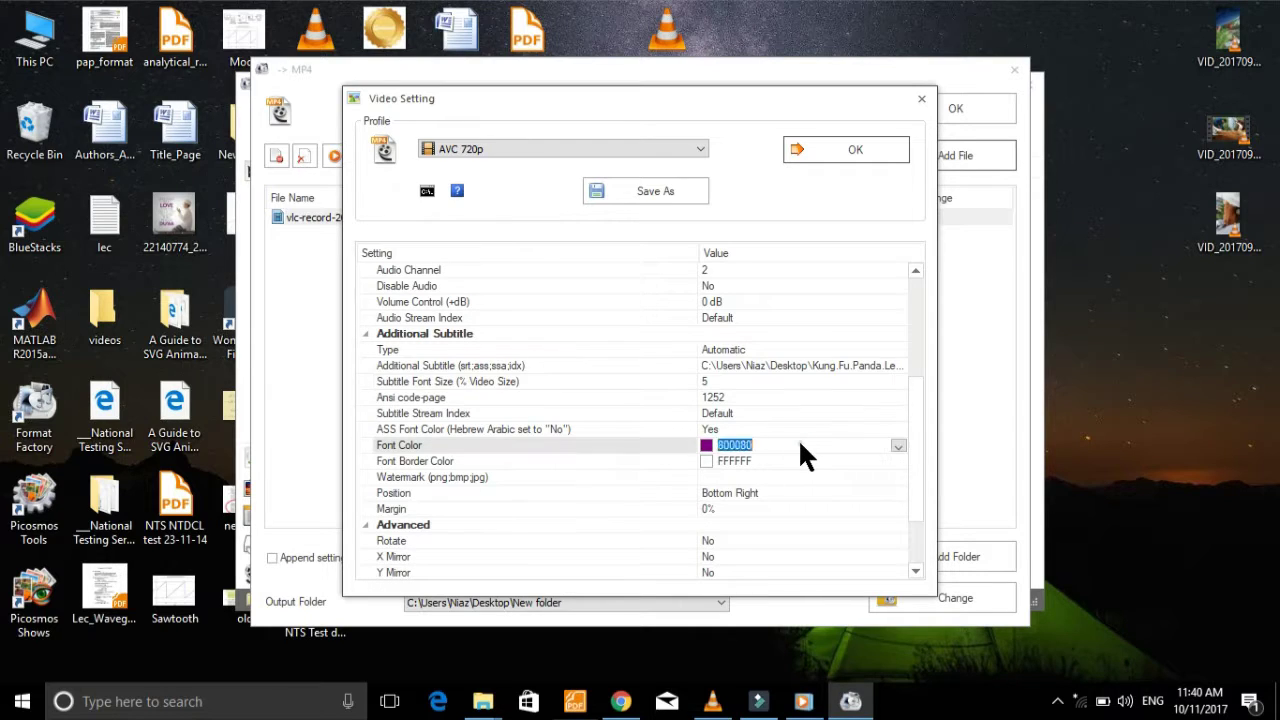
{"action": "left_click", "coordinate": [898, 446]}
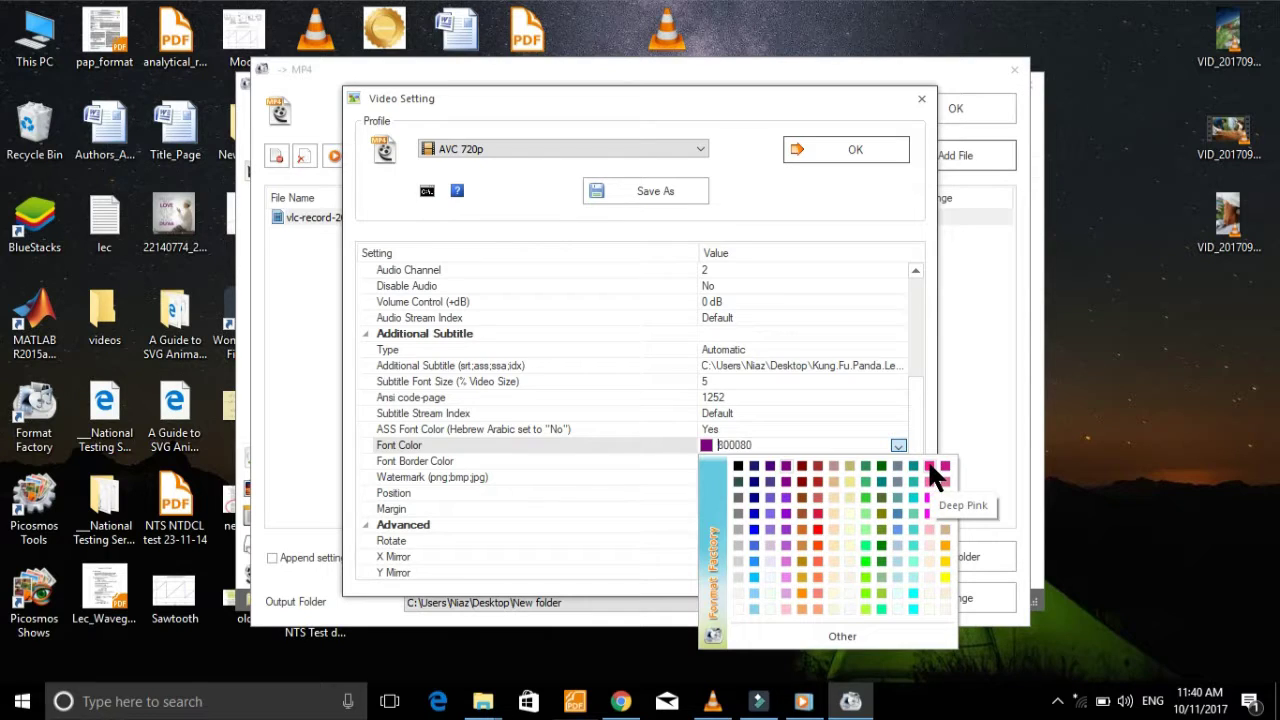
{"action": "left_click", "coordinate": [882, 465]}
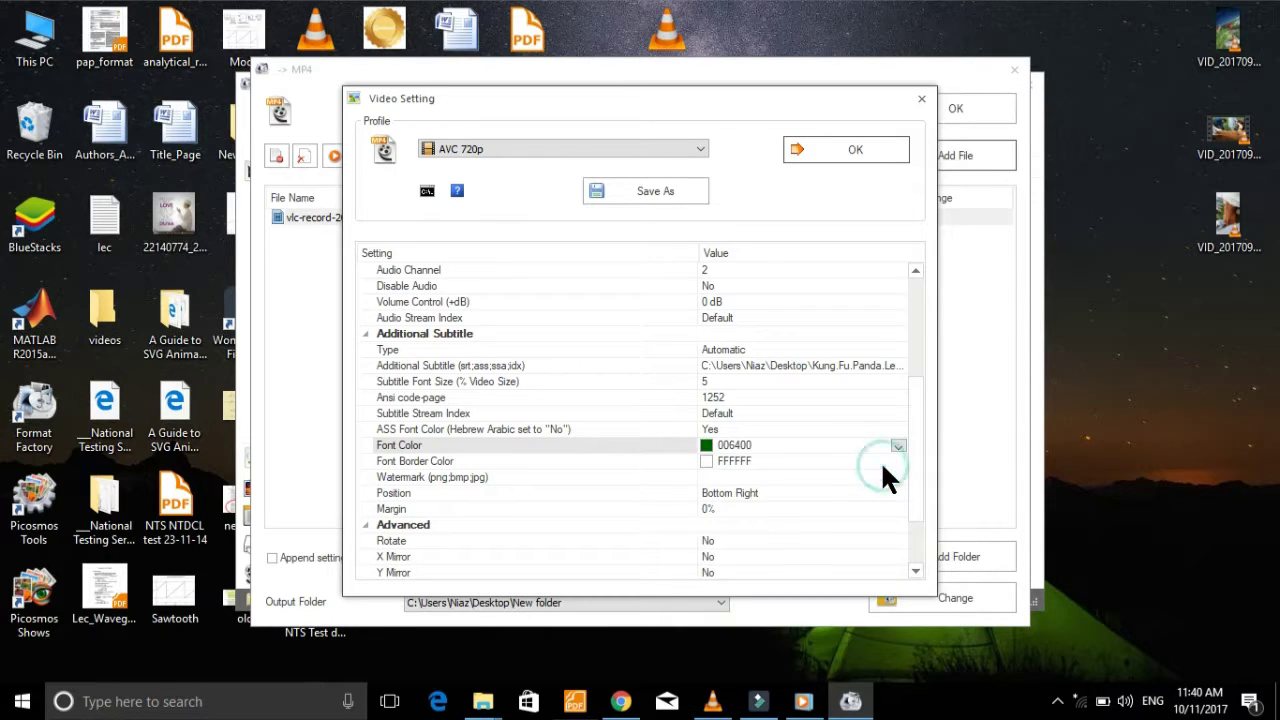
Set the subtitle Font Border Color to Khaki pale yellow (F0E68C).
{"action": "left_click", "coordinate": [706, 456]}
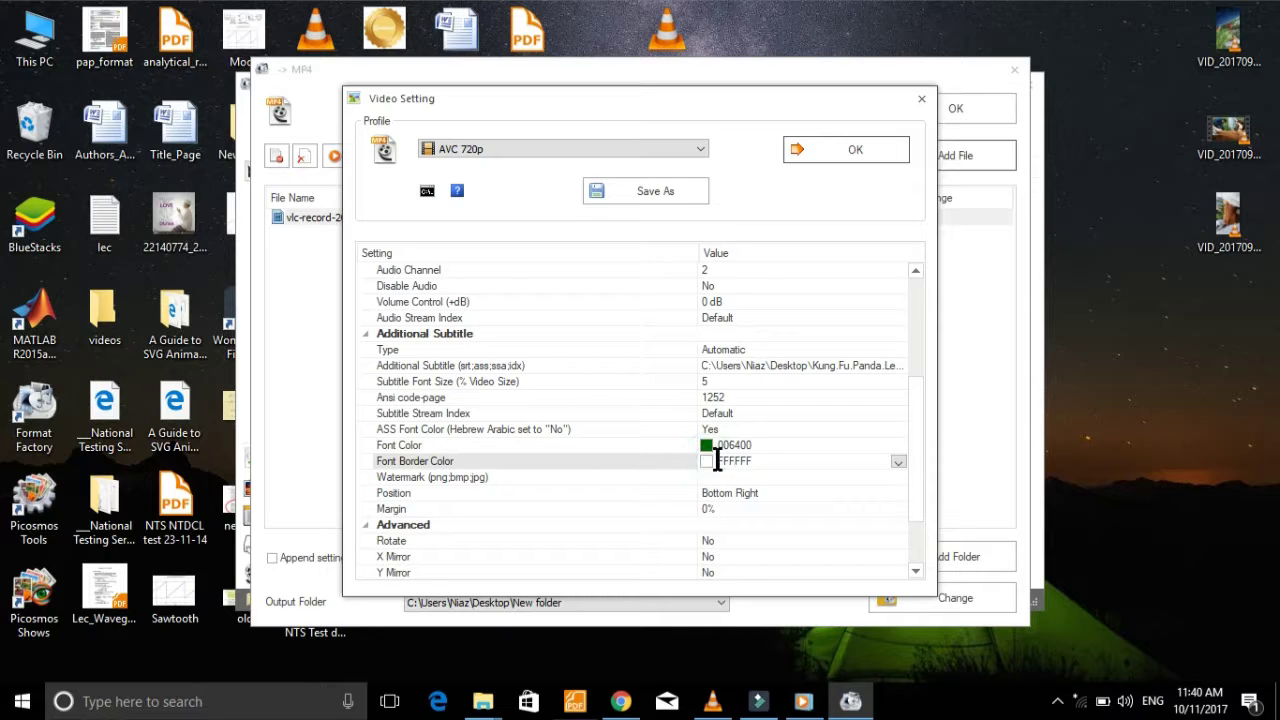
{"action": "left_click", "coordinate": [897, 461]}
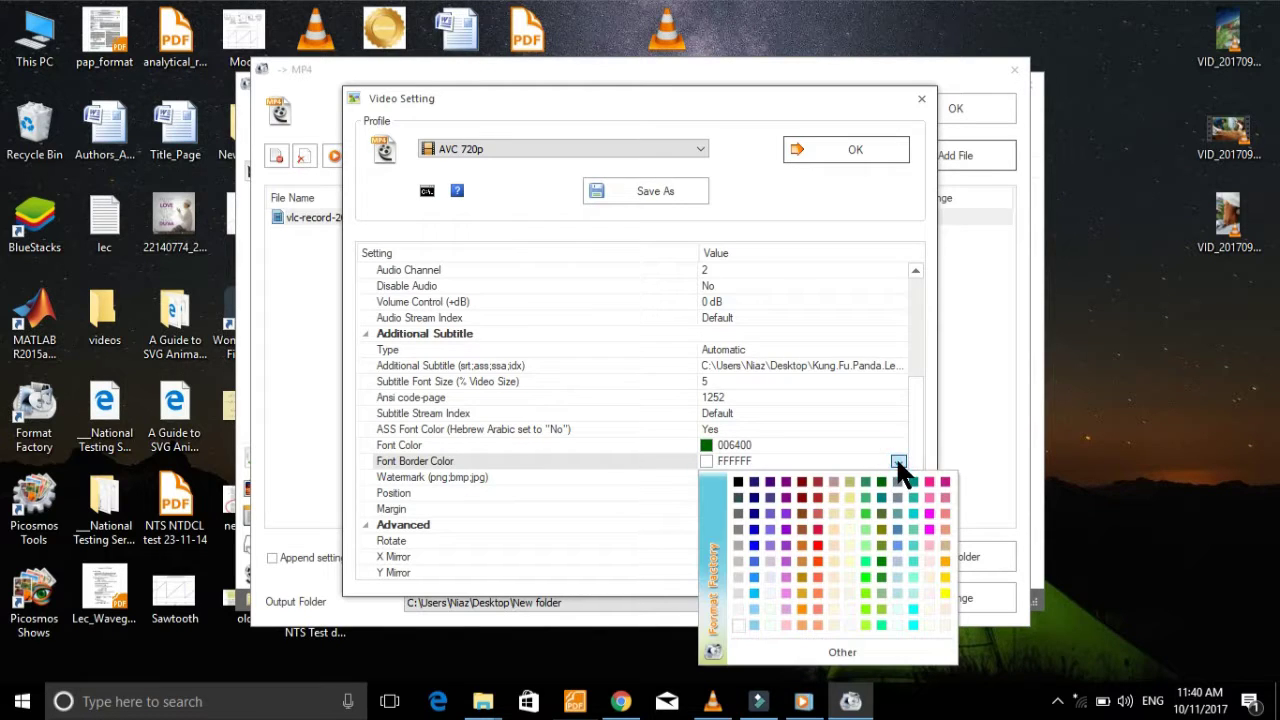
{"action": "left_click", "coordinate": [851, 497]}
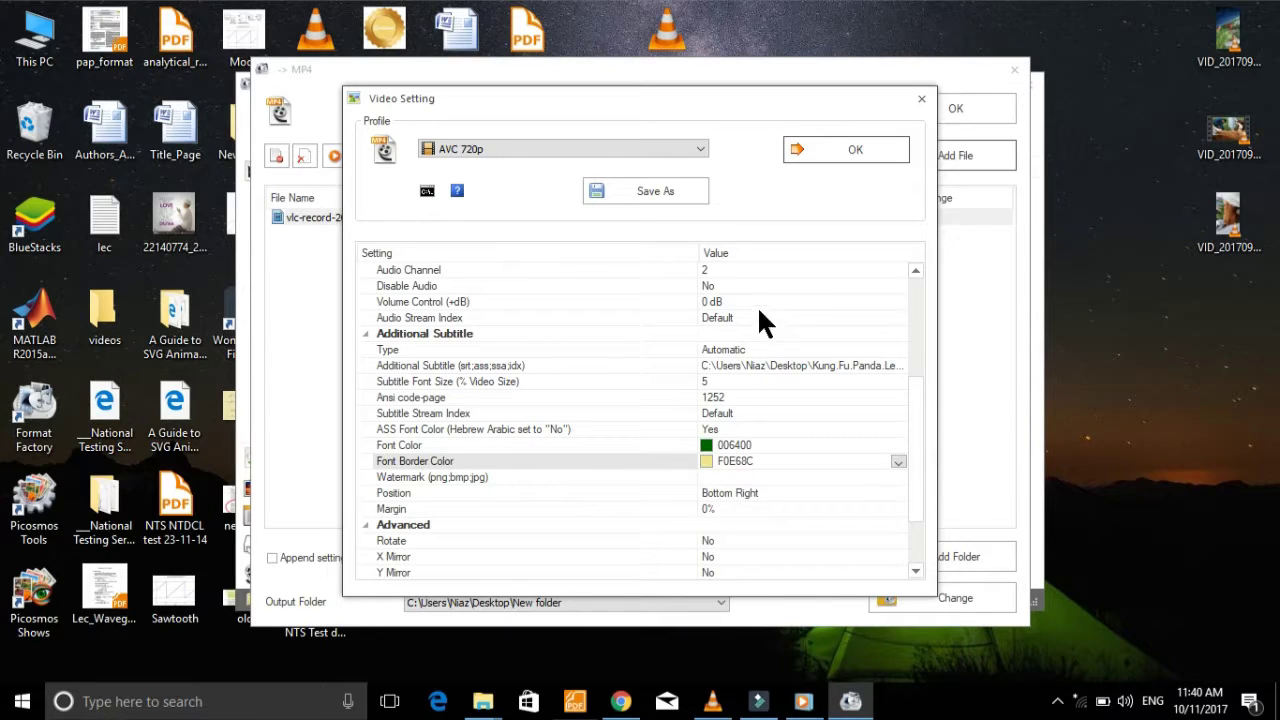
Confirm the settings, run the MP4 conversion to completion (8.94 MB) and open the output folder.
{"action": "left_click", "coordinate": [824, 151]}
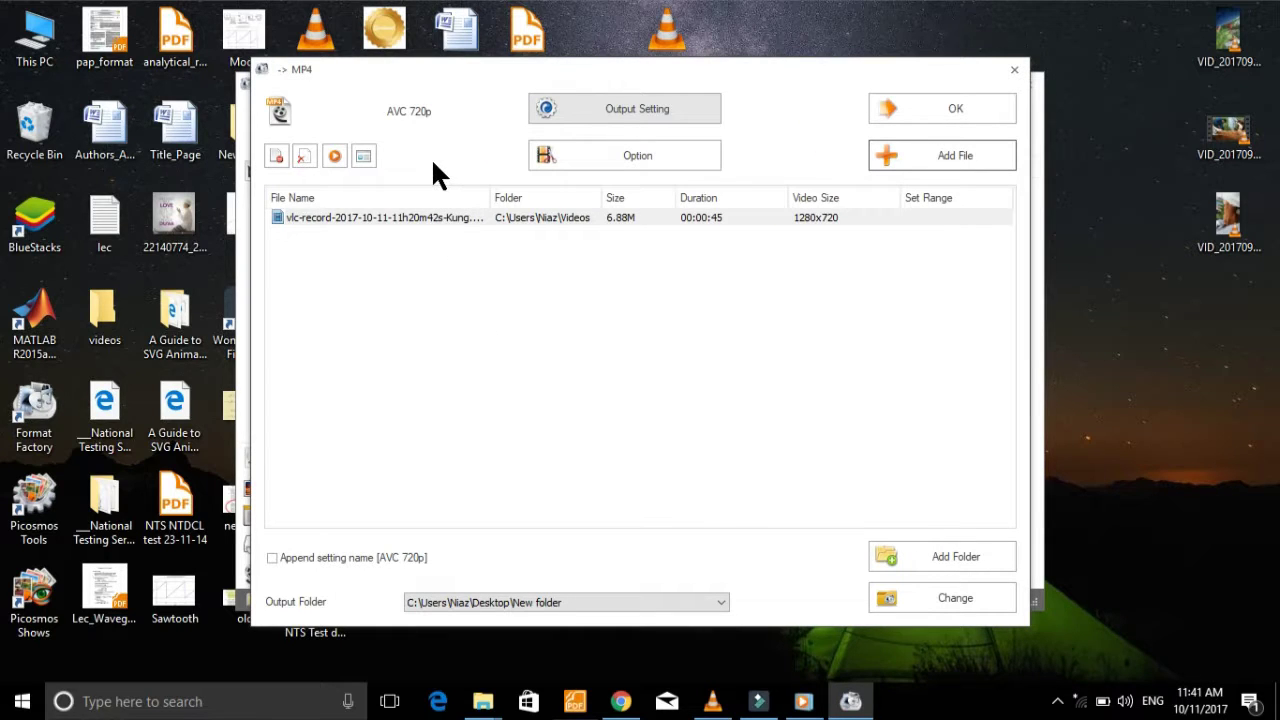
{"action": "left_click", "coordinate": [957, 105]}
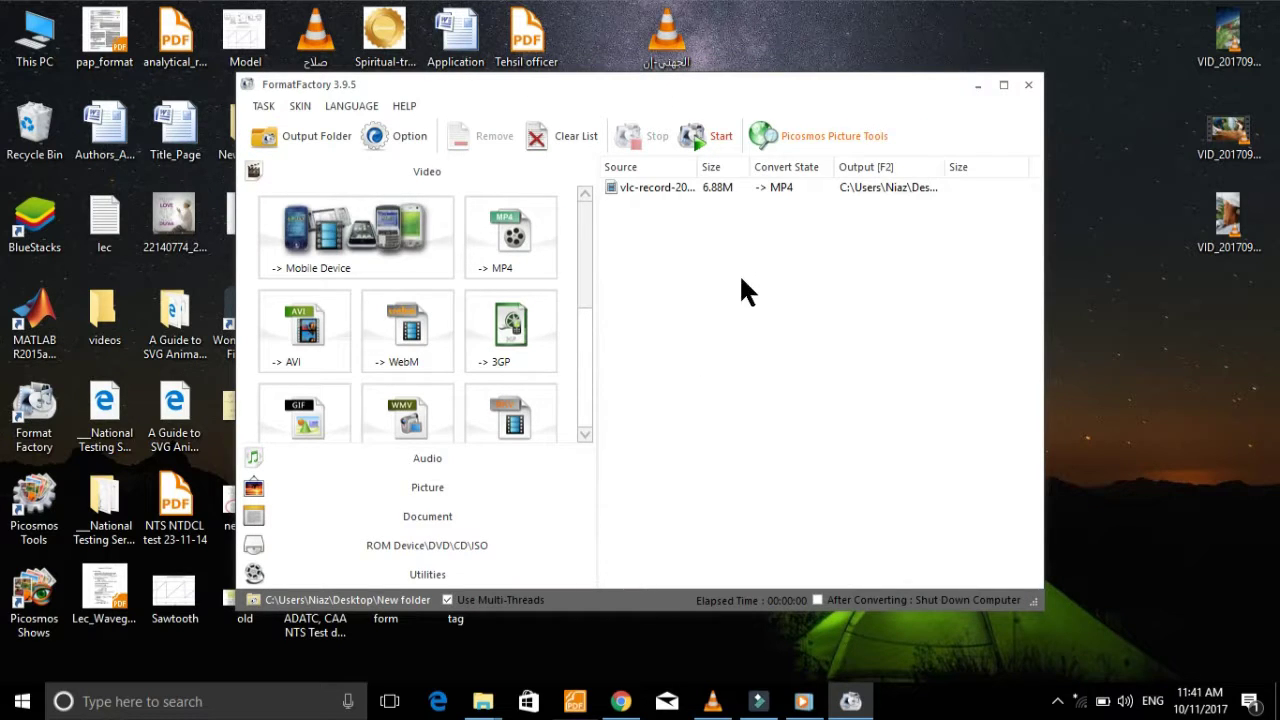
{"action": "left_click", "coordinate": [706, 134]}
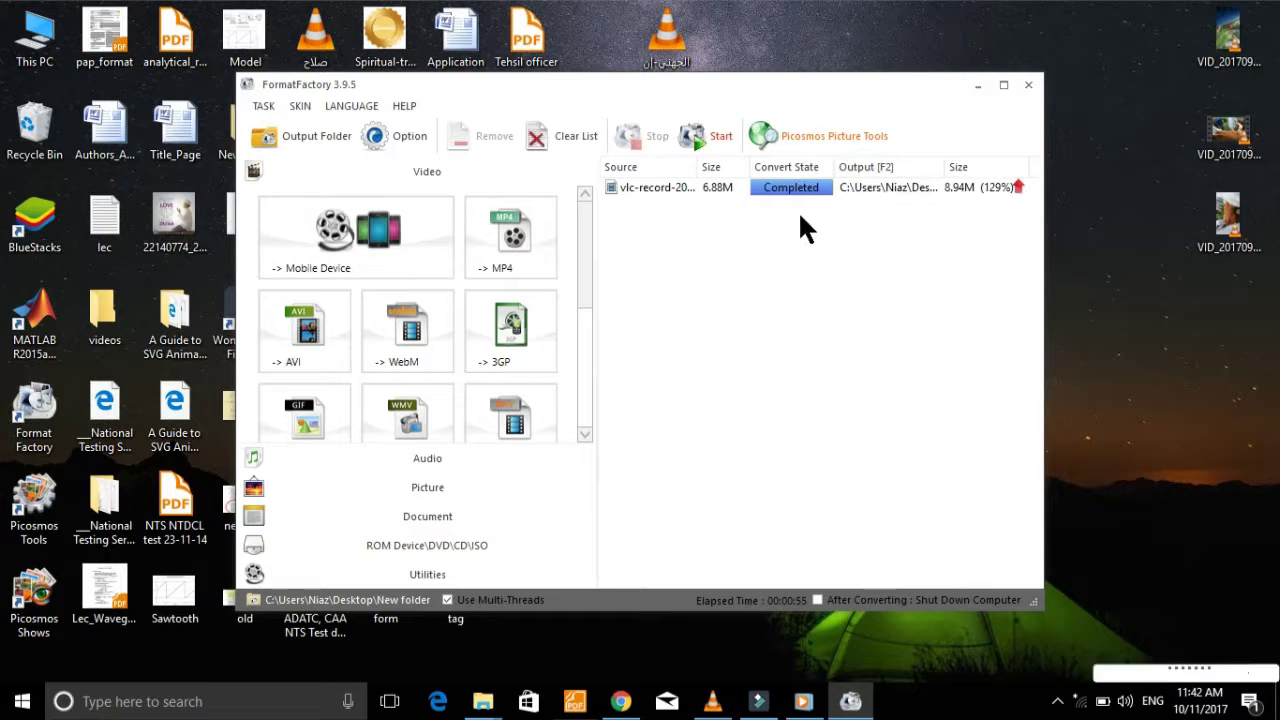
{"action": "left_click", "coordinate": [323, 136]}
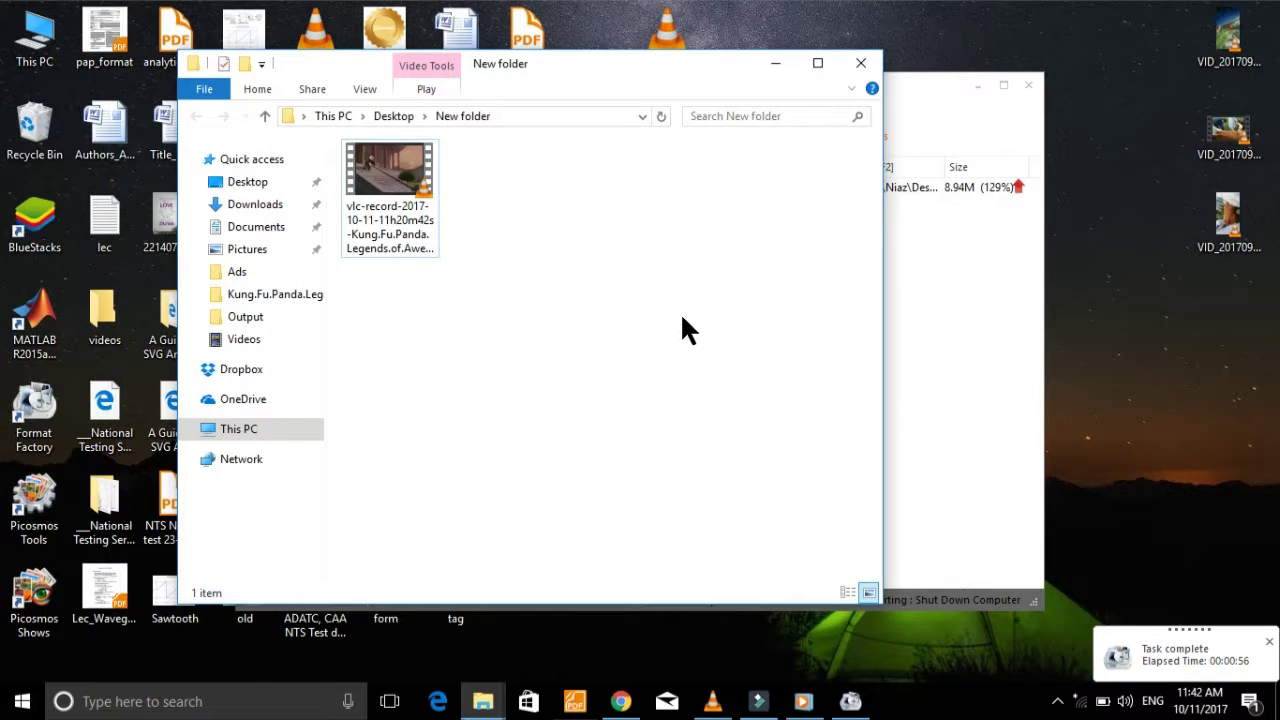
{"action": "left_click", "coordinate": [1270, 641]}
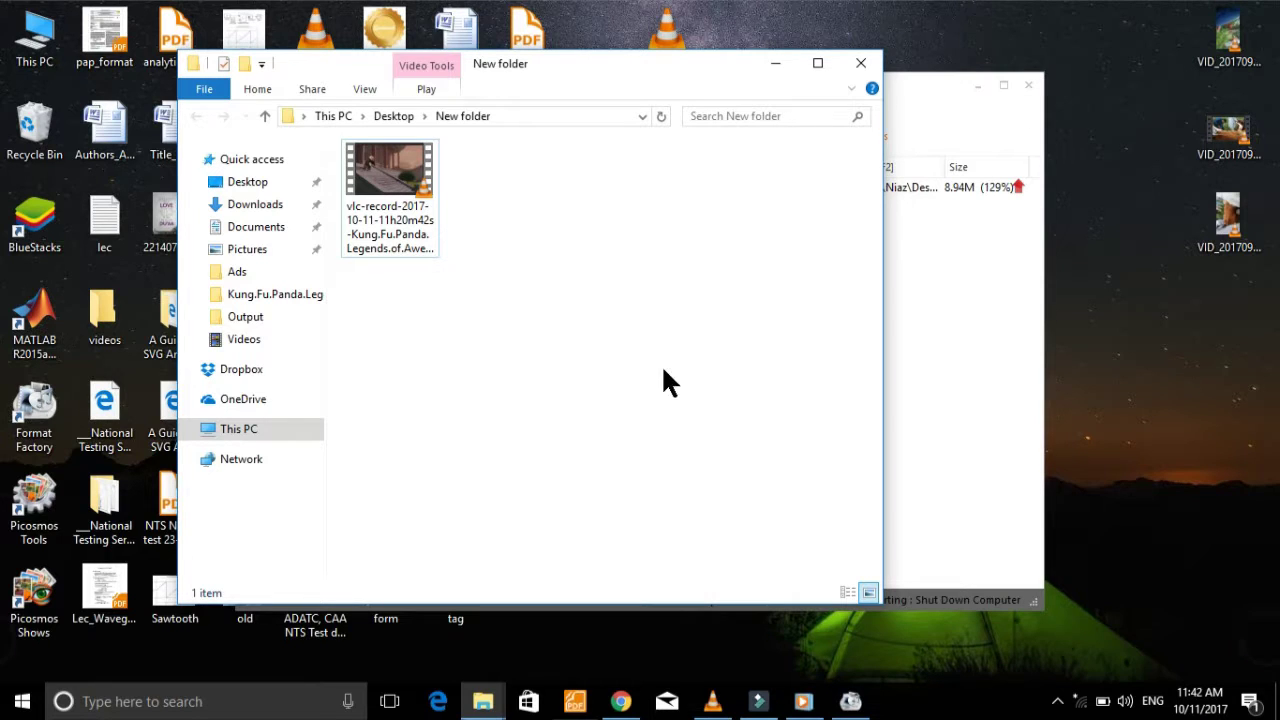
Play the converted Kung Fu Panda MP4 in VLC to check the green, yellow-bordered subtitles.
{"action": "double_click", "coordinate": [393, 196]}
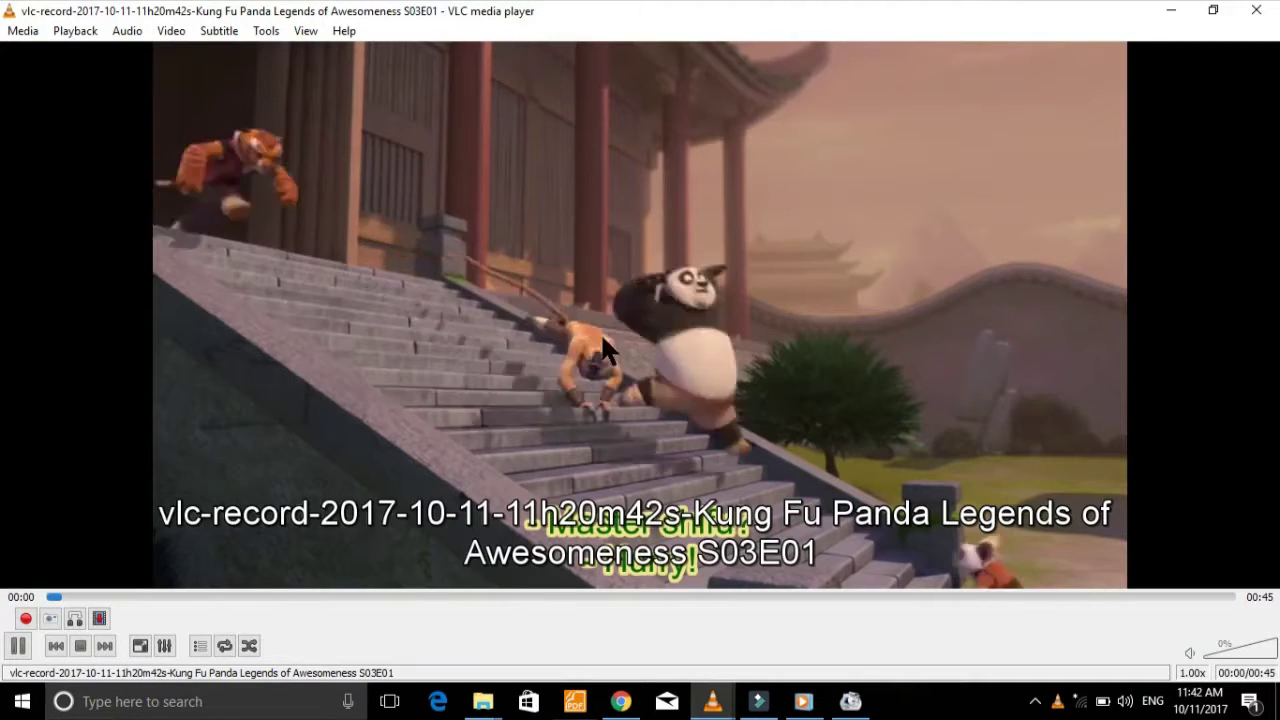